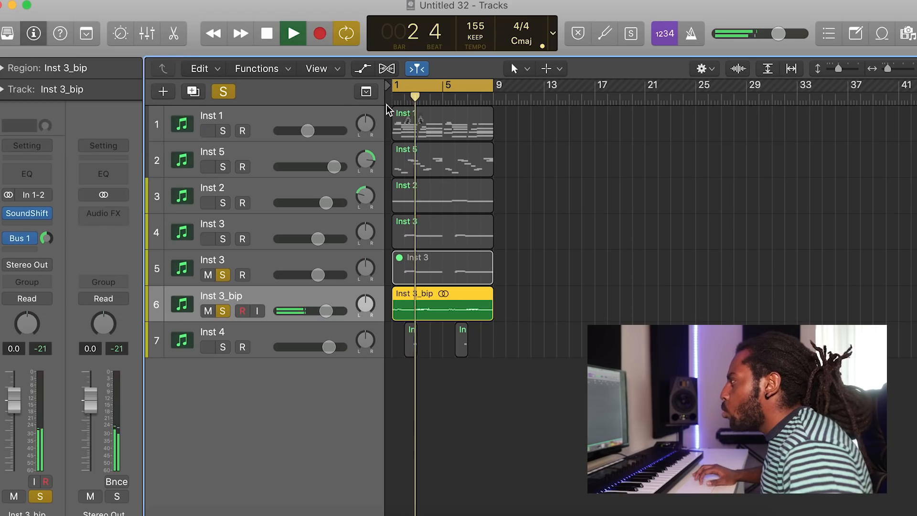
# Delete part of the Inst 3_bip region and move a short piece of it to bar 5
pyautogui.click(222, 91)
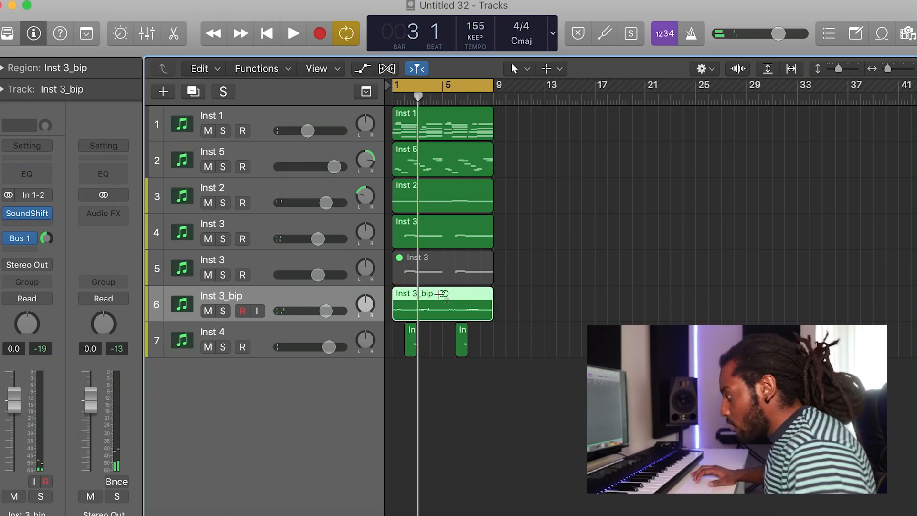
pyautogui.press('Delete')
pyautogui.moveTo(408, 297); pyautogui.dragTo(458, 295)
pyautogui.press('space')
# Solo the Inst 3_bip track and lower its volume to about -14 dB
pyautogui.moveTo(326, 311); pyautogui.dragTo(301, 311)
pyautogui.press('s')
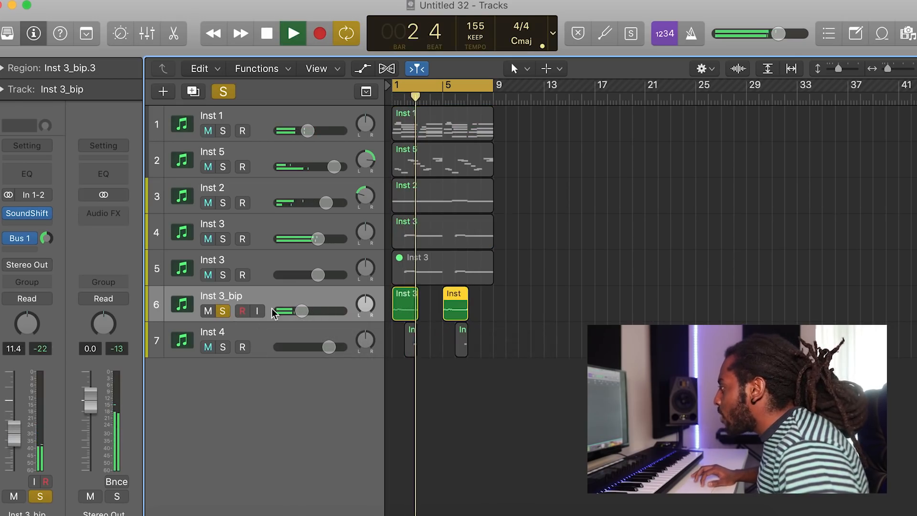
pyautogui.press('space')
pyautogui.click(364, 310)
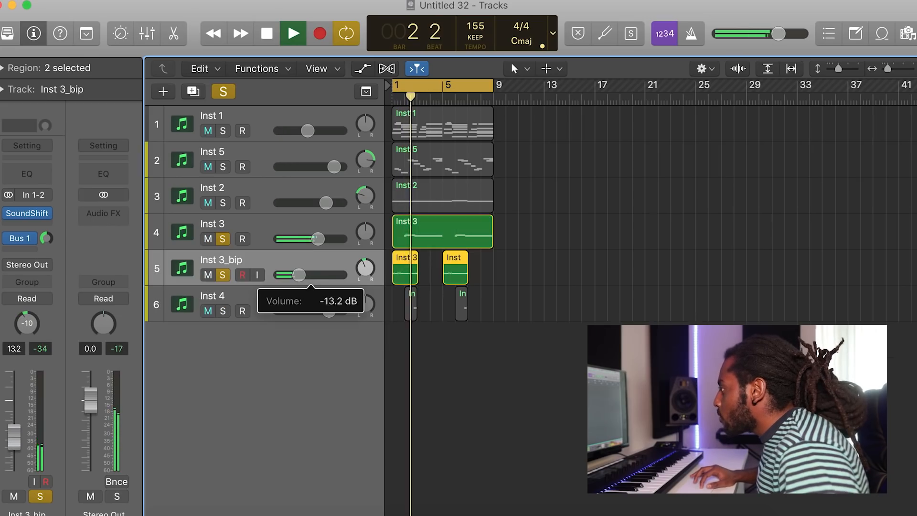
pyautogui.moveTo(297, 275); pyautogui.dragTo(289, 276)
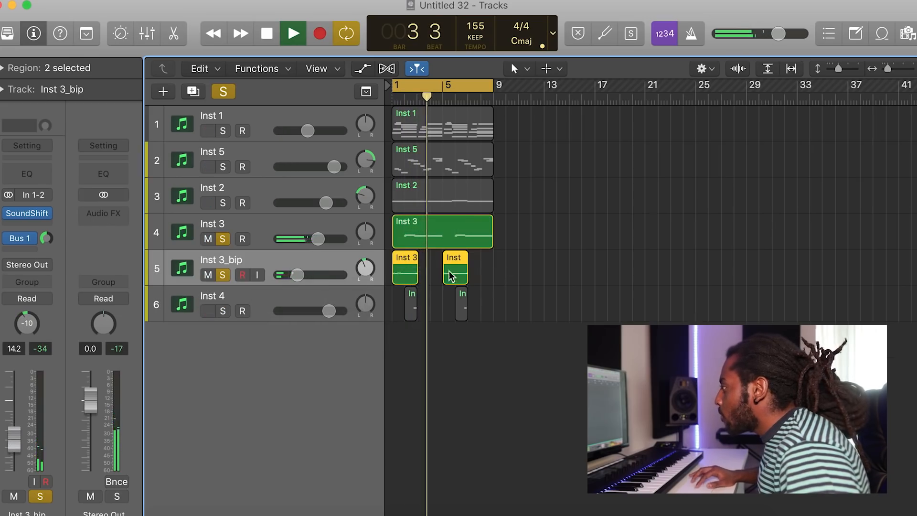
# Review the two selected regions' settings in the region inspector and switch off solo mode
pyautogui.click(2, 67)
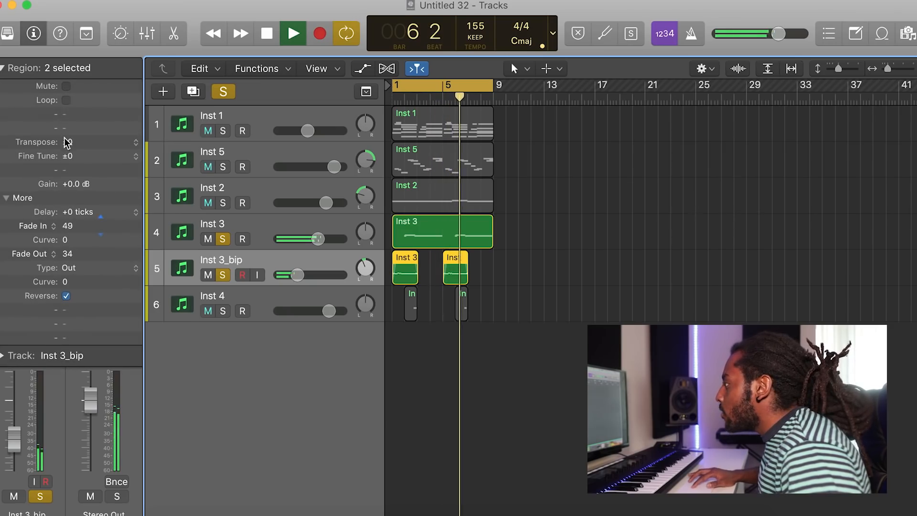
pyautogui.moveTo(58, 108); pyautogui.dragTo(58, 107)
pyautogui.click(2, 67)
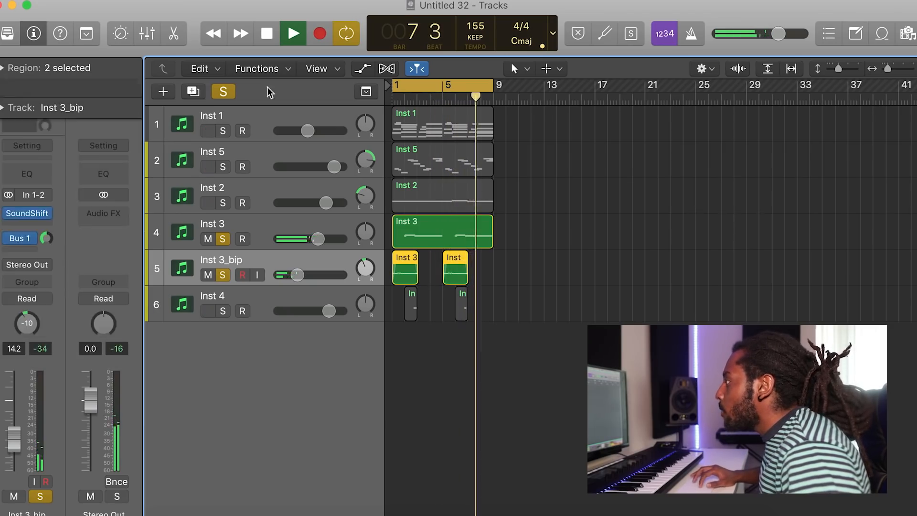
pyautogui.click(220, 97)
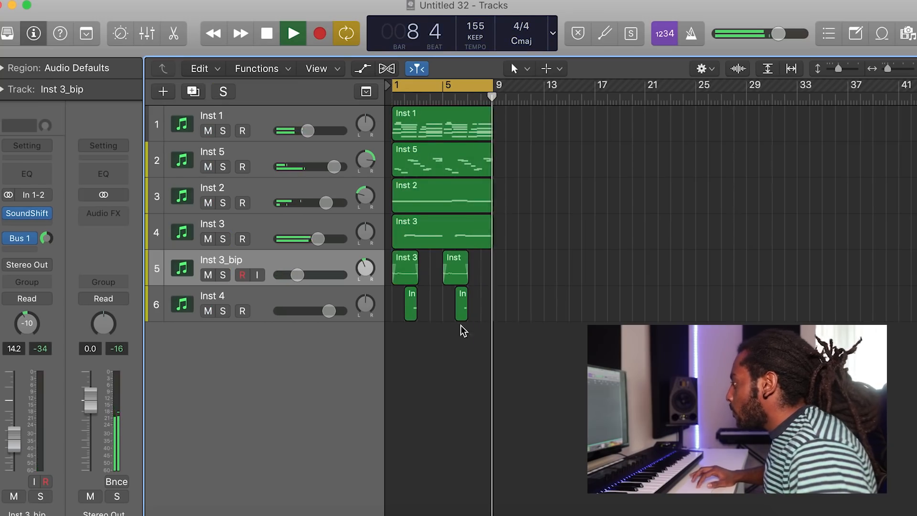
# Adjust the Inst 5 region's notes in the piano roll and close the editor
pyautogui.moveTo(405, 306); pyautogui.dragTo(431, 312)
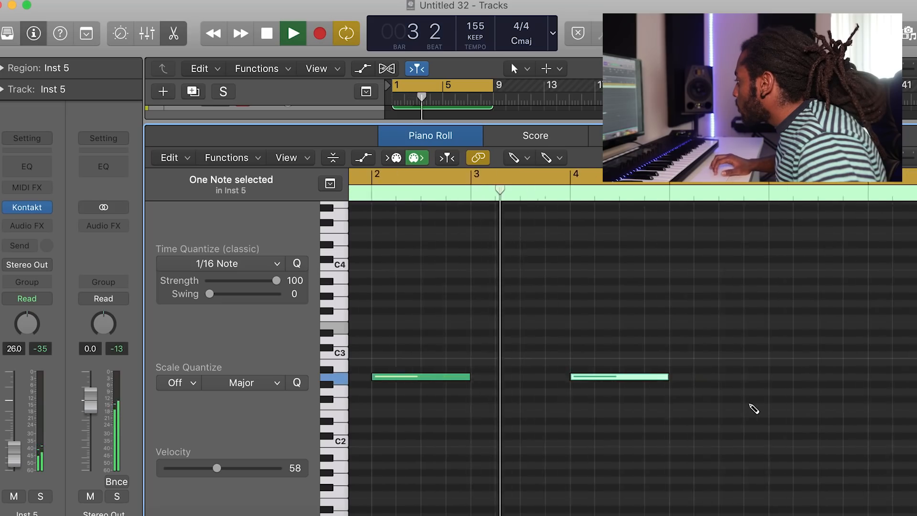
pyautogui.click(642, 381)
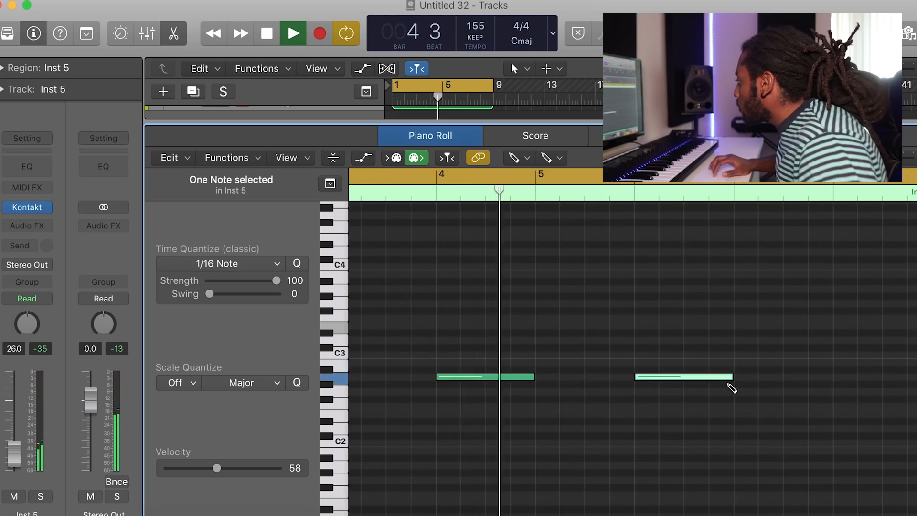
pyautogui.click(656, 377)
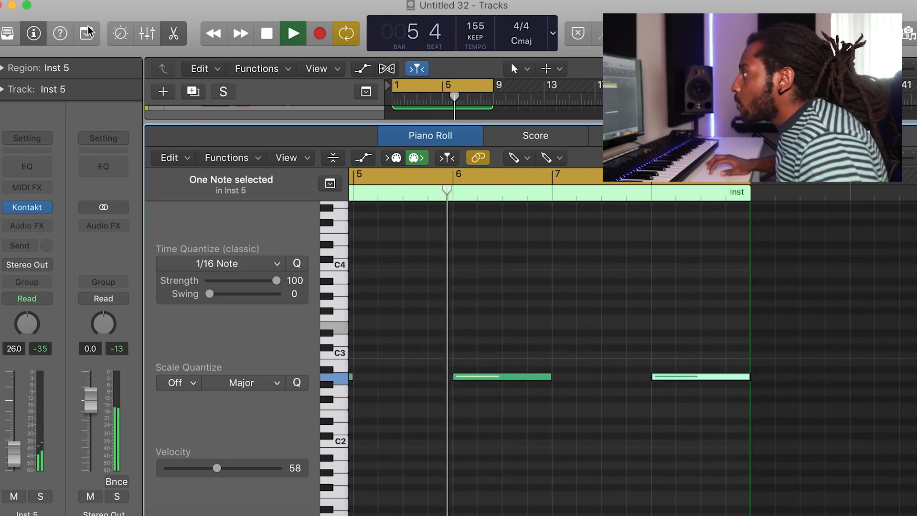
pyautogui.click(179, 32)
# Insert the RC-20 Retro Color plug-in as an audio effect on the 'when will it end' track
pyautogui.click(22, 247)
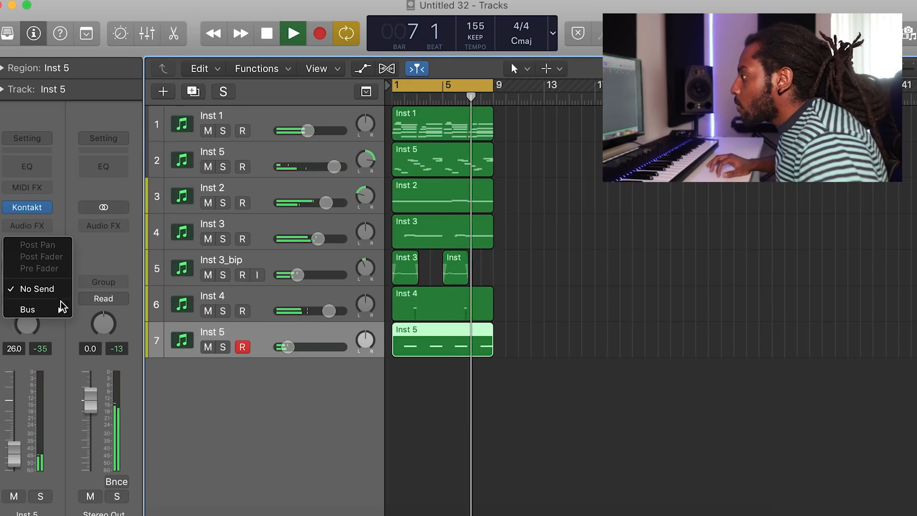
pyautogui.moveTo(69, 311)
pyautogui.click(103, 58)
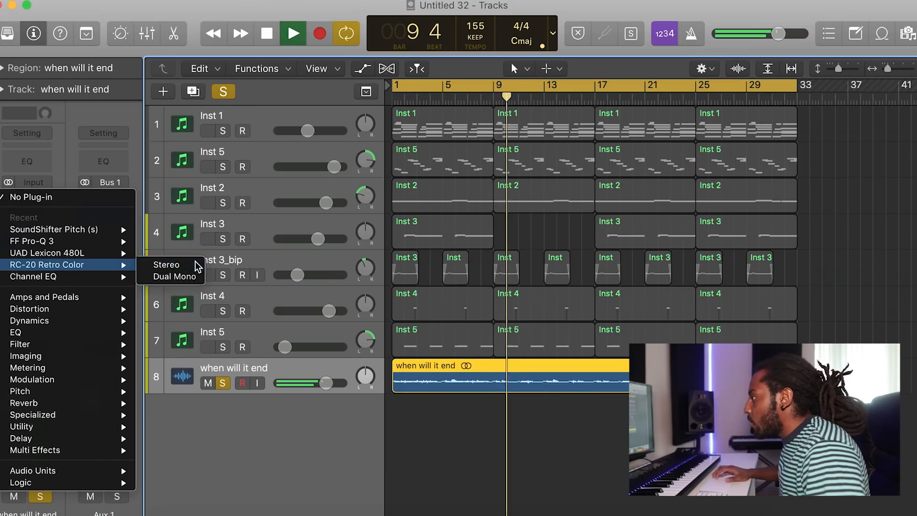
pyautogui.click(196, 264)
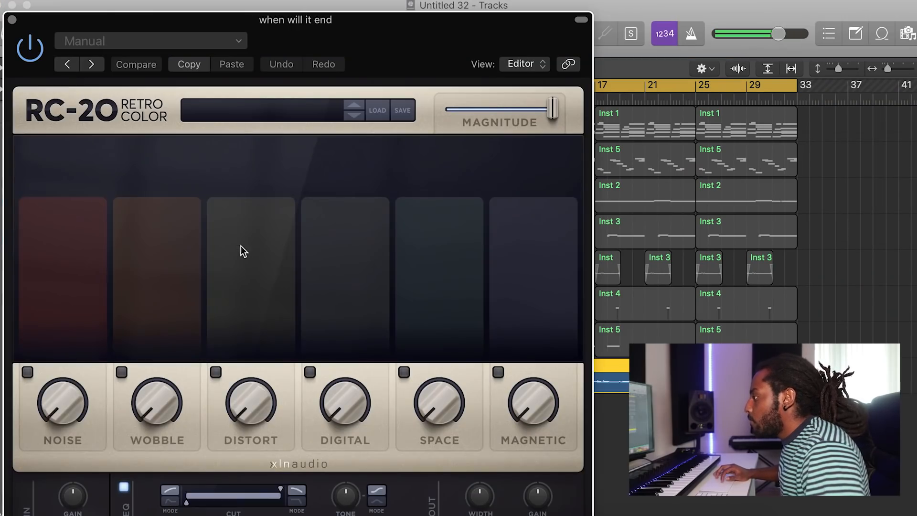
# Enable RC-20 modules with the Vinyl 1 preset and close the plug-in window
pyautogui.click(27, 372)
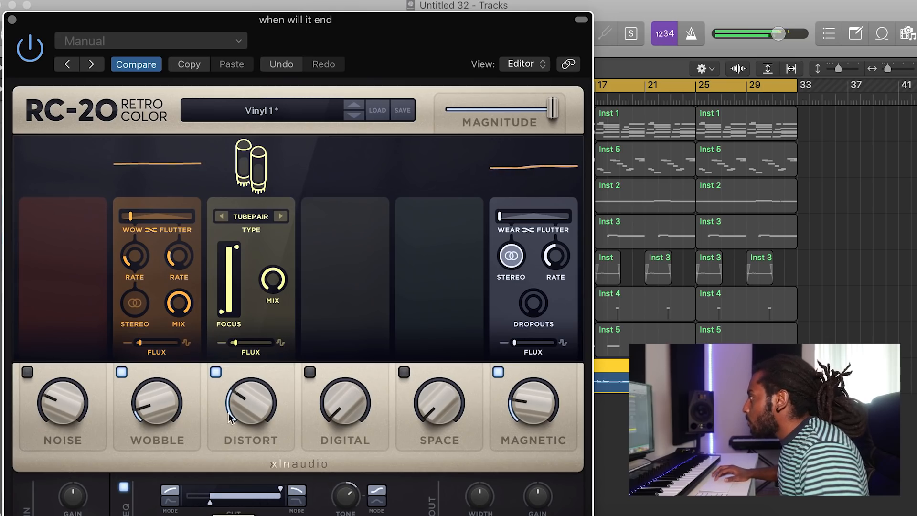
pyautogui.click(581, 22)
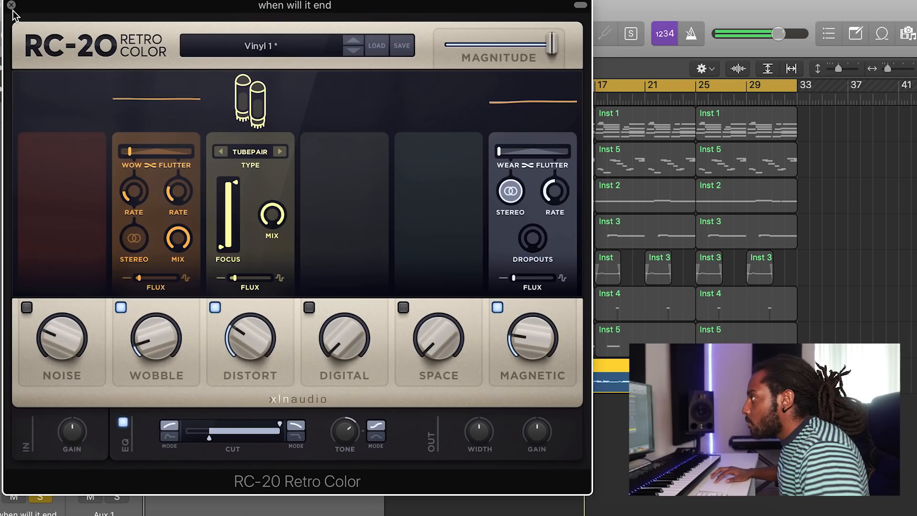
pyautogui.click(11, 5)
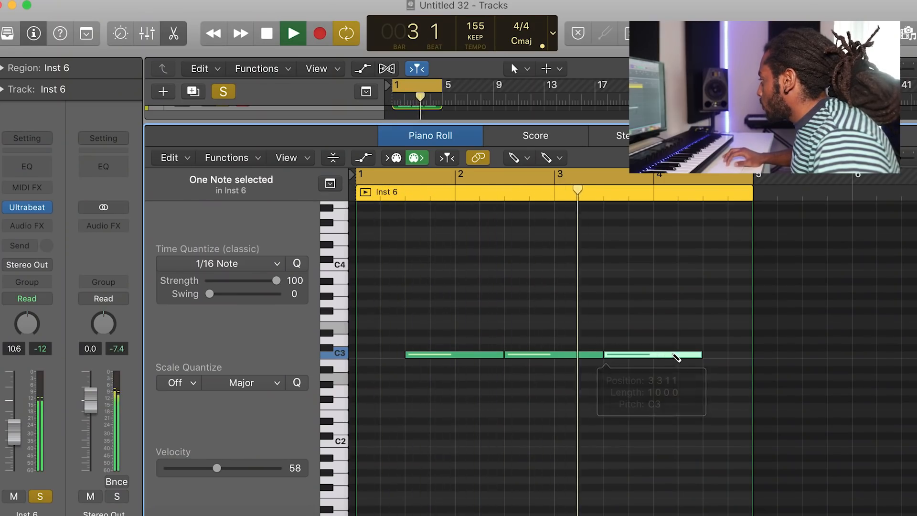
# Extend the Inst 6 C3 note pattern to bar 5 and raise the track's volume to about -8 dB
pyautogui.moveTo(798, 356); pyautogui.dragTo(752, 356)
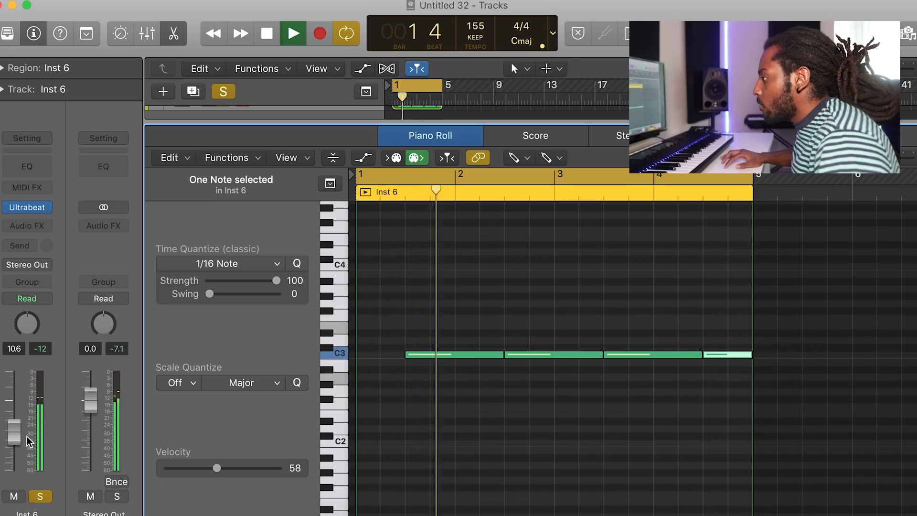
pyautogui.moveTo(11, 433); pyautogui.dragTo(11, 426)
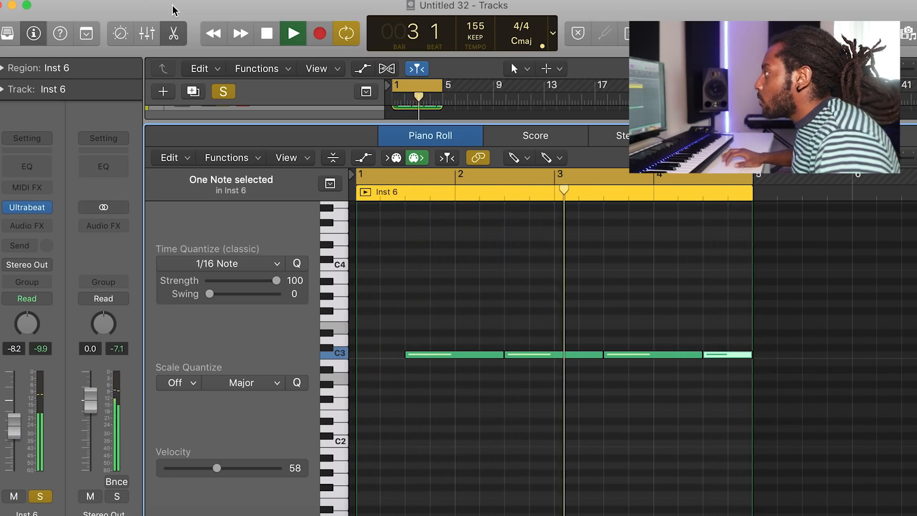
pyautogui.click(174, 35)
pyautogui.click(302, 271)
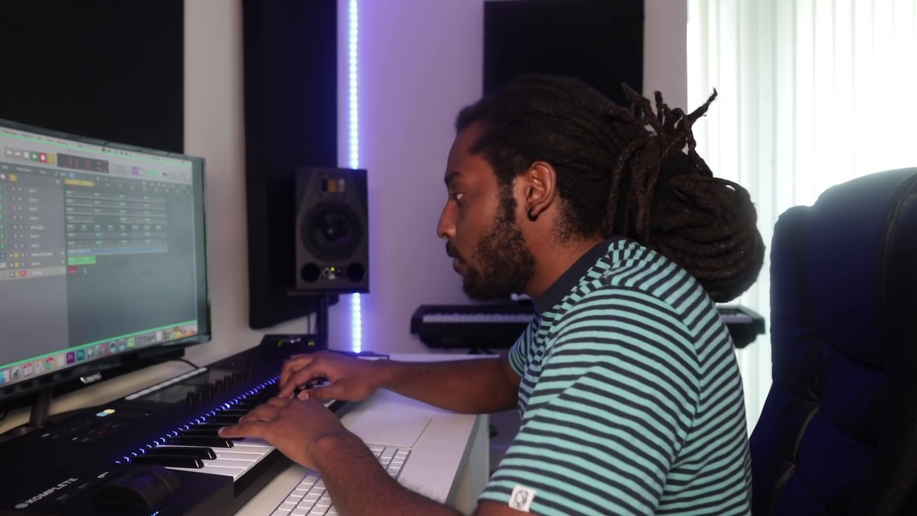
pyautogui.press('space')
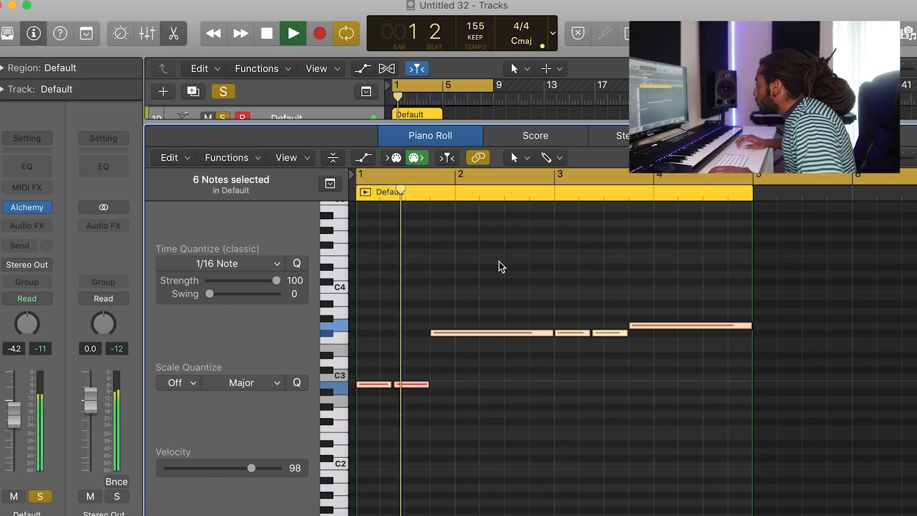
pyautogui.click(500, 261)
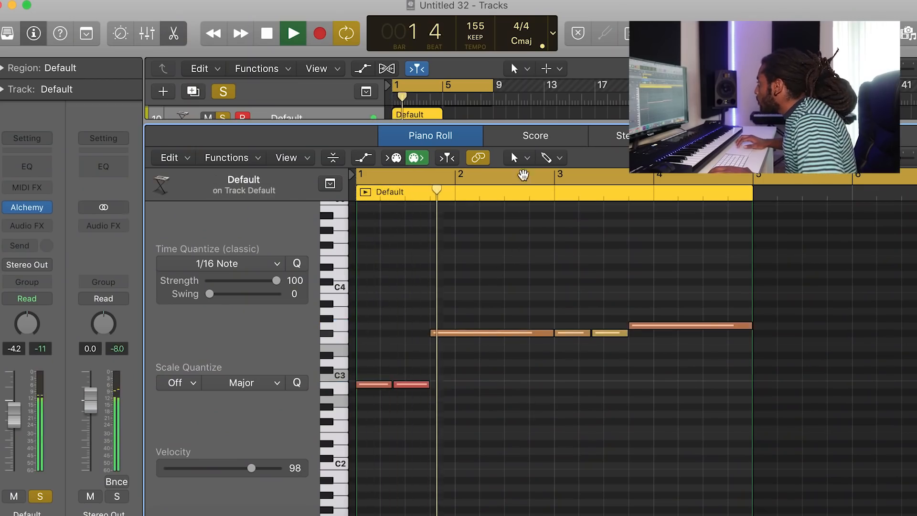
pyautogui.click(526, 159)
pyautogui.click(470, 195)
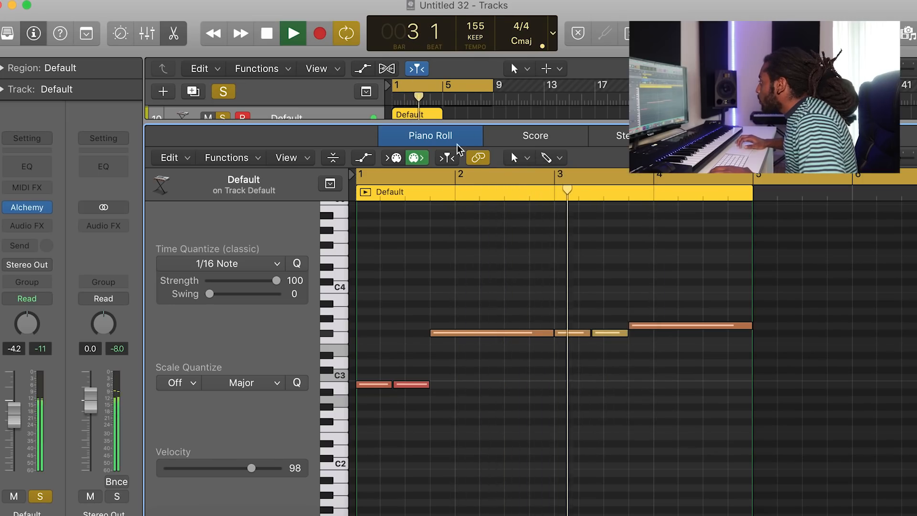
pyautogui.press('p')
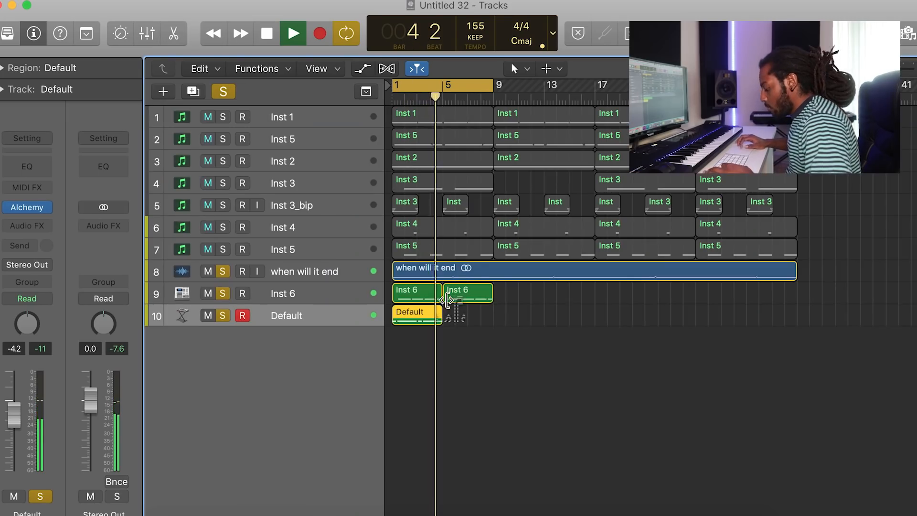
# Repeat the Default region once and open the copy in the piano roll
pyautogui.press('super+r')
pyautogui.moveTo(538, 364); pyautogui.dragTo(407, 322)
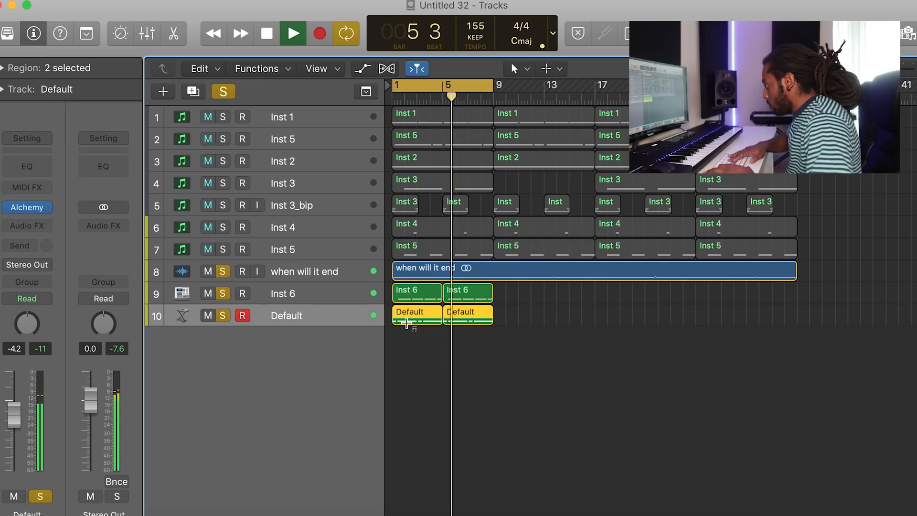
pyautogui.doubleClick(451, 311)
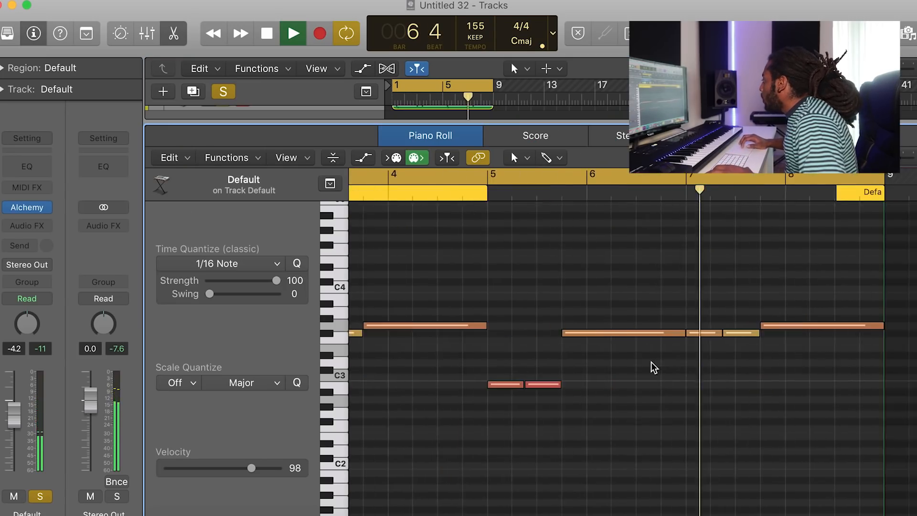
# Split the last note near the end of bar 8 with the Scissors tool
pyautogui.click(519, 157)
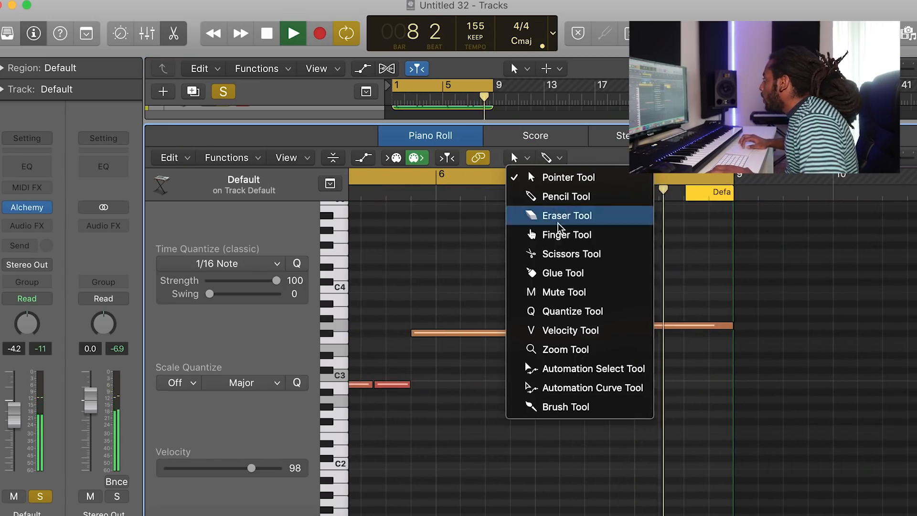
pyautogui.click(560, 256)
pyautogui.press('space')
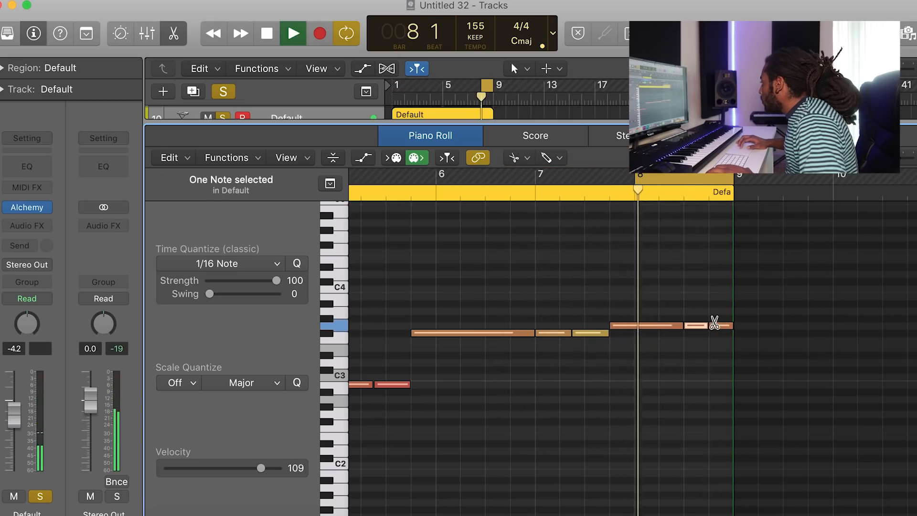
pyautogui.press('space')
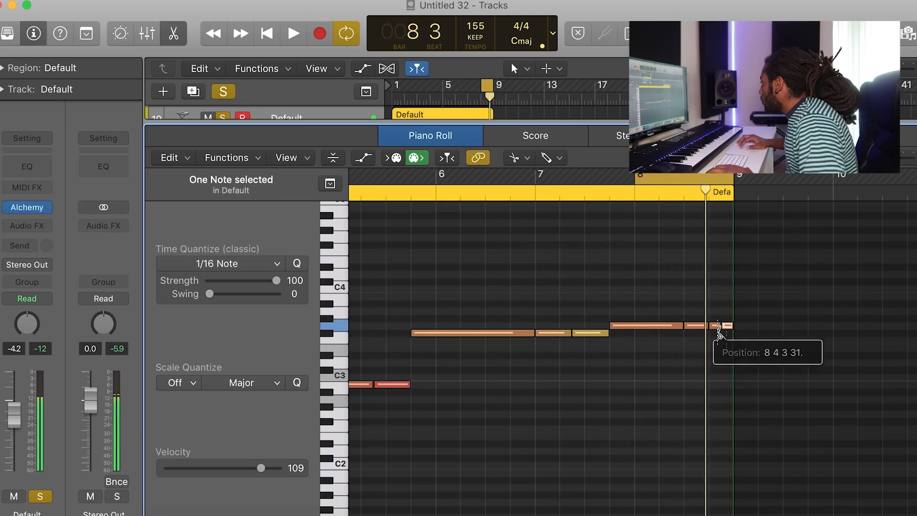
pyautogui.click(717, 327)
pyautogui.press('space')
# Switch back to the Pointer tool and move the split-off note piece down to C3
pyautogui.click(526, 159)
pyautogui.click(554, 178)
pyautogui.press('space')
pyautogui.click(727, 325)
pyautogui.moveTo(728, 361); pyautogui.dragTo(724, 380)
pyautogui.press('space')
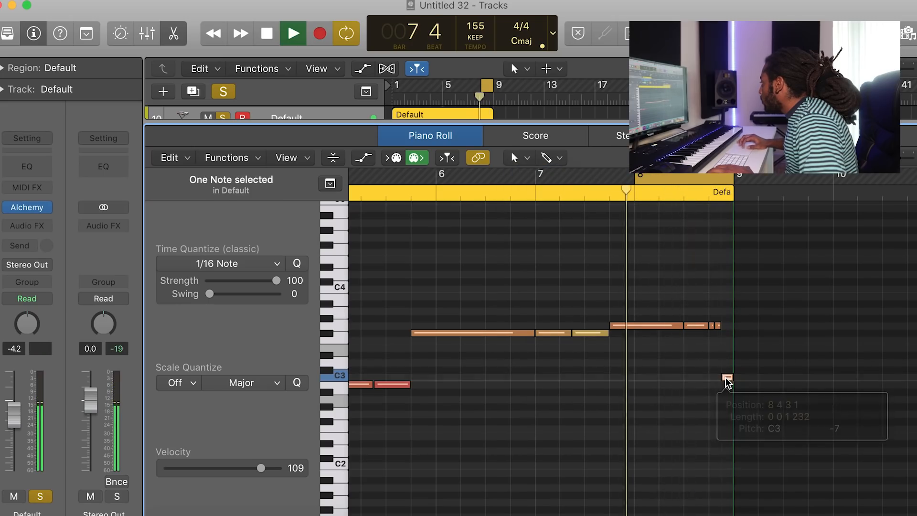
# Lower the short note at the region's end by one semitone to B2
pyautogui.click(700, 406)
pyautogui.press('space')
pyautogui.click(726, 377)
pyautogui.press('i')
pyautogui.moveTo(681, 373); pyautogui.dragTo(682, 380)
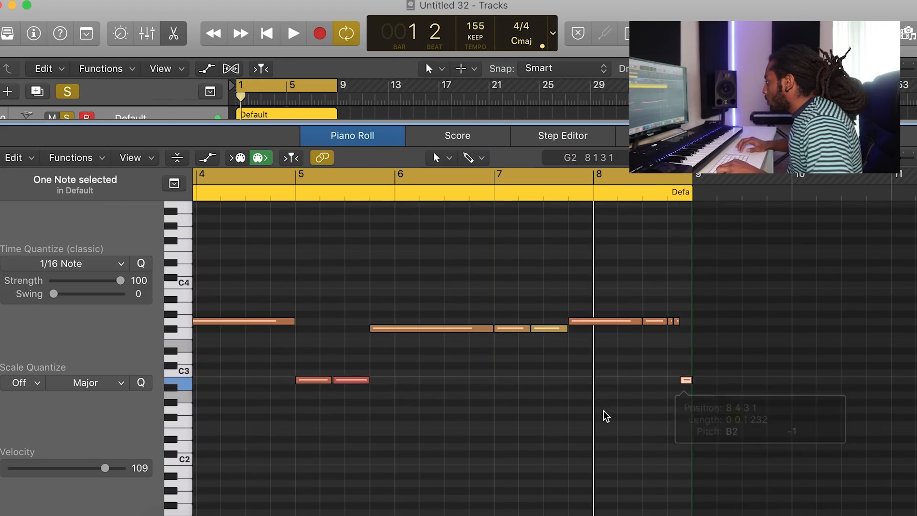
# Select all notes in the Default region and transpose them down three octaves
pyautogui.hscroll(-7, 603, 411)
pyautogui.click(593, 419)
pyautogui.press('super+a')
pyautogui.hotkey('alt', 'shift', 'Down')
pyautogui.hotkey('alt', 'shift', 'Down')
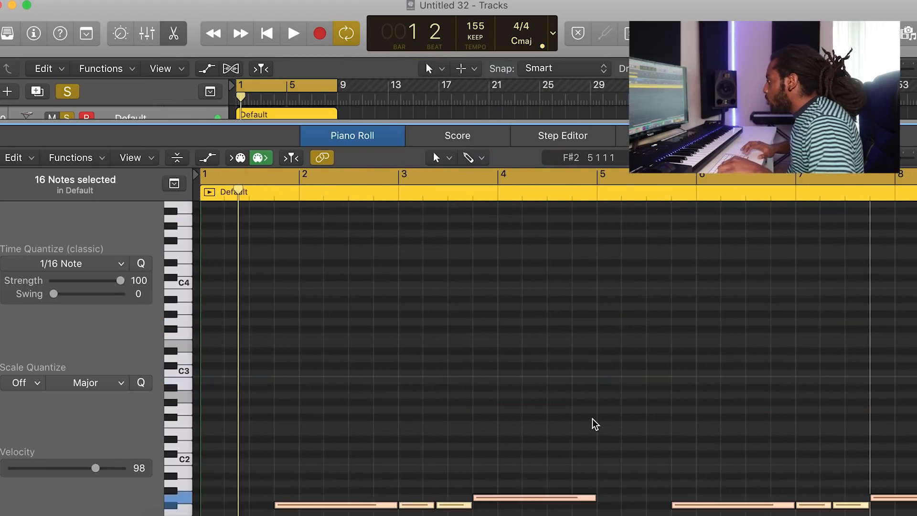
pyautogui.hotkey('alt', 'shift', 'Down')
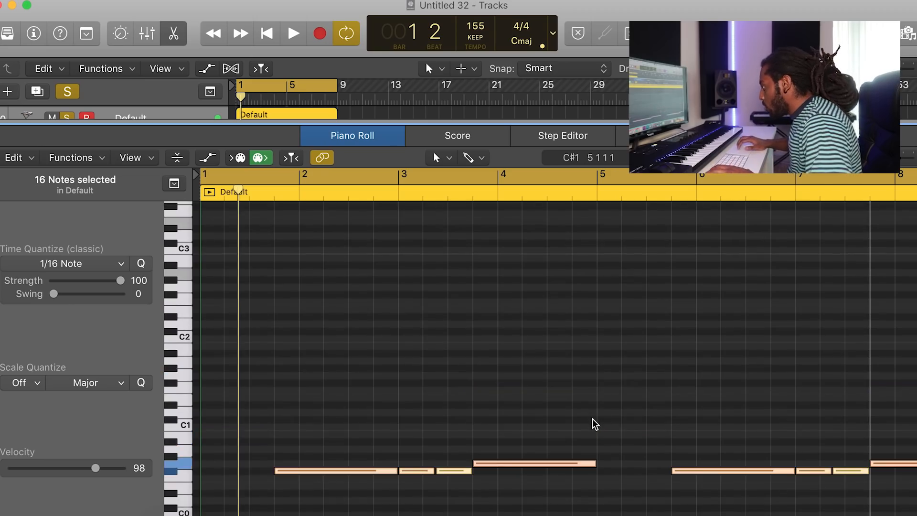
pyautogui.scroll(-5, 595, 424)
pyautogui.press('space')
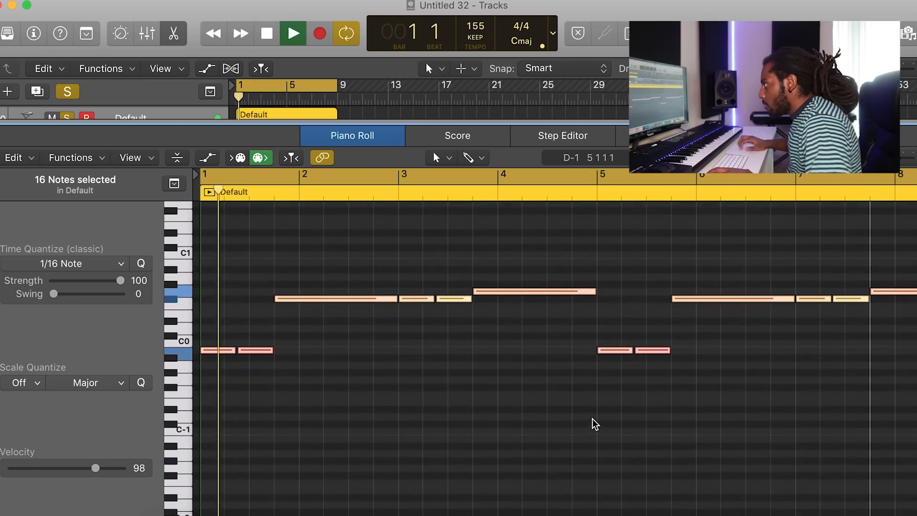
# Insert a stereo Overdrive on the Default track's audio effects and set its Drive to 4.50 dB
pyautogui.click(34, 33)
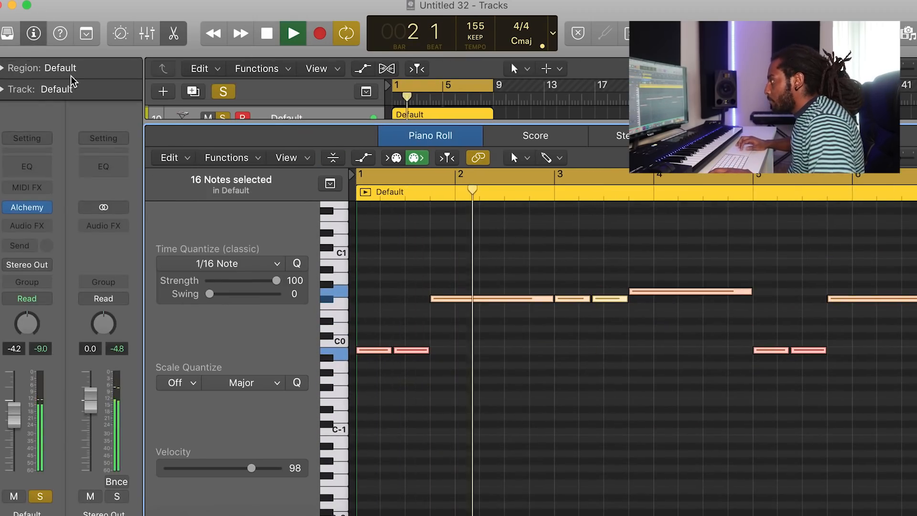
pyautogui.click(46, 231)
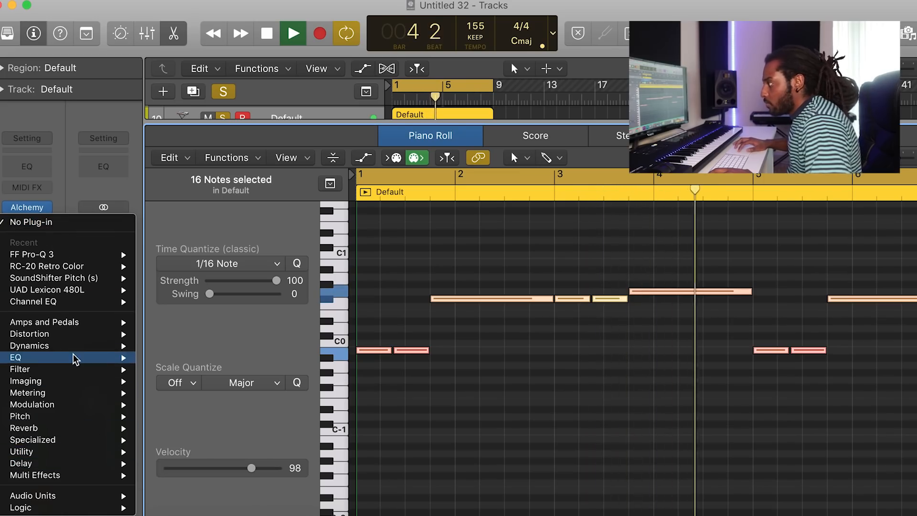
pyautogui.moveTo(70, 334)
pyautogui.moveTo(241, 381)
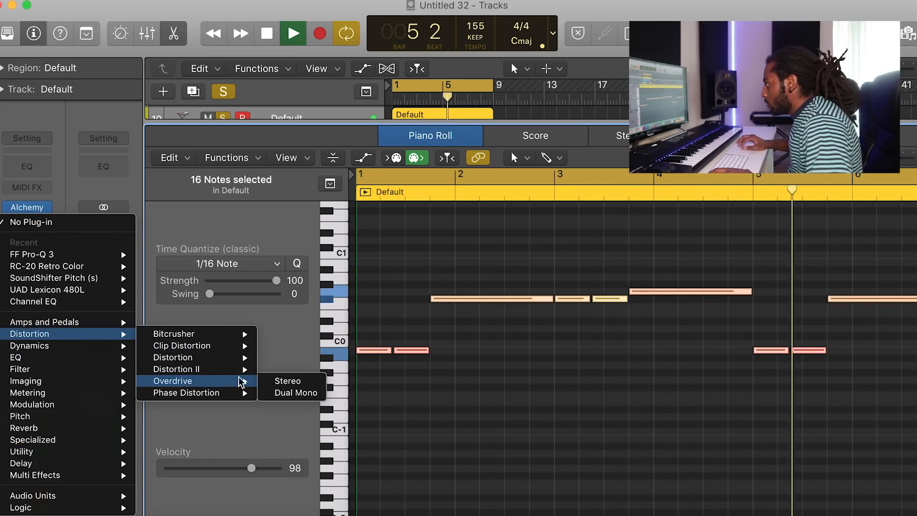
pyautogui.click(272, 381)
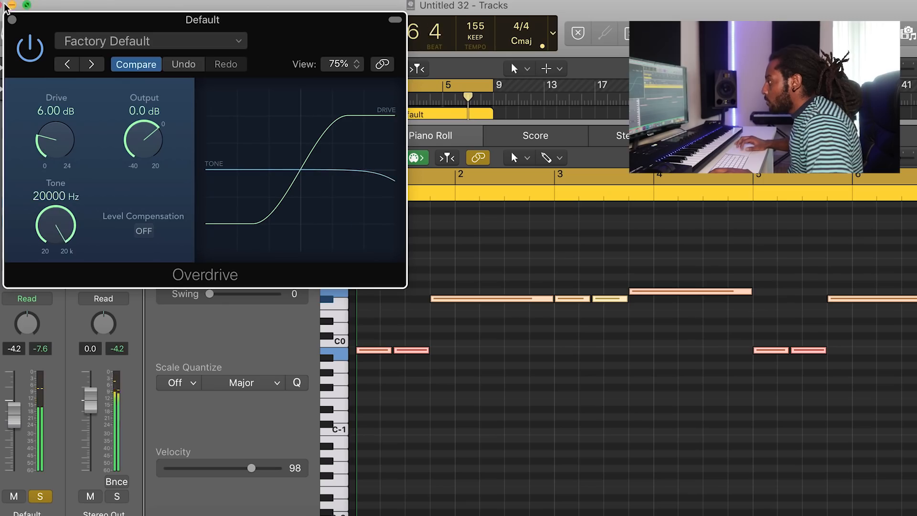
pyautogui.moveTo(47, 135); pyautogui.dragTo(45, 145)
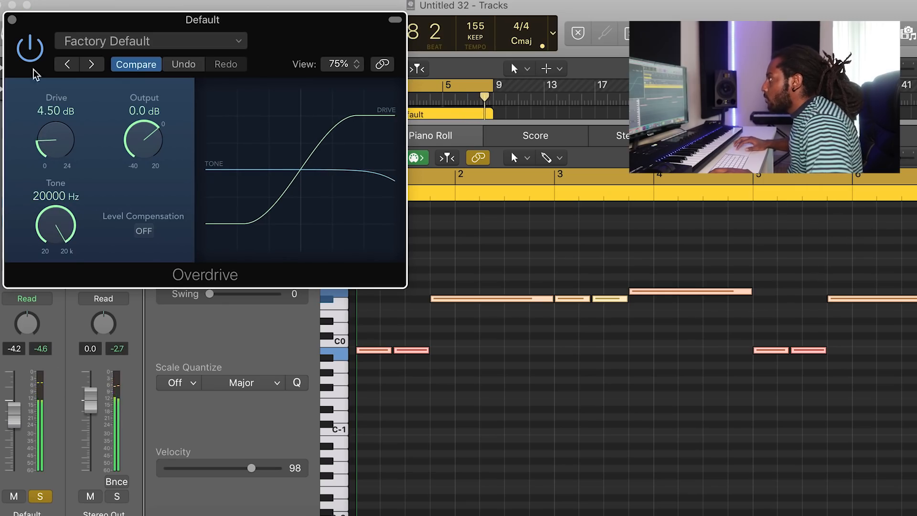
pyautogui.click(12, 19)
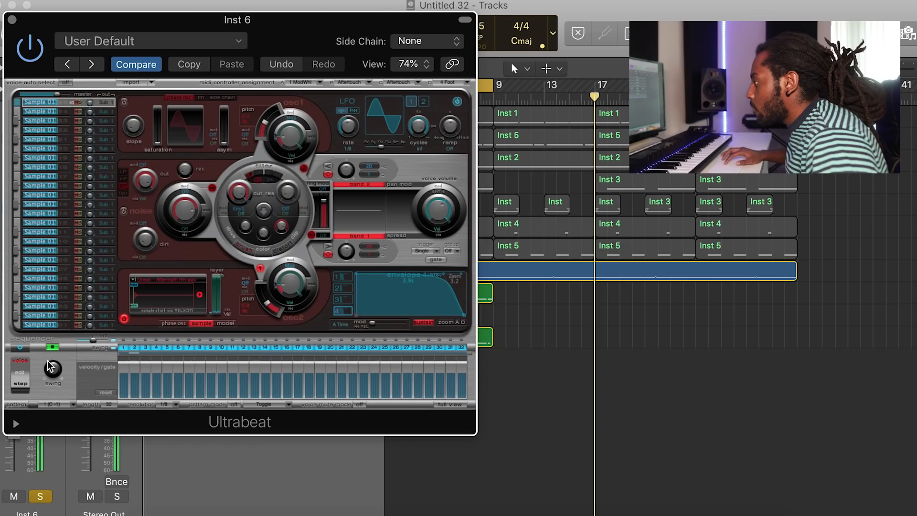
# Add a Channel EQ to the Inst 6 Ultrabeat track and enable its low-cut filter, sweeping it up
pyautogui.moveTo(128, 20); pyautogui.dragTo(237, 20)
pyautogui.moveTo(12, 418); pyautogui.dragTo(12, 444)
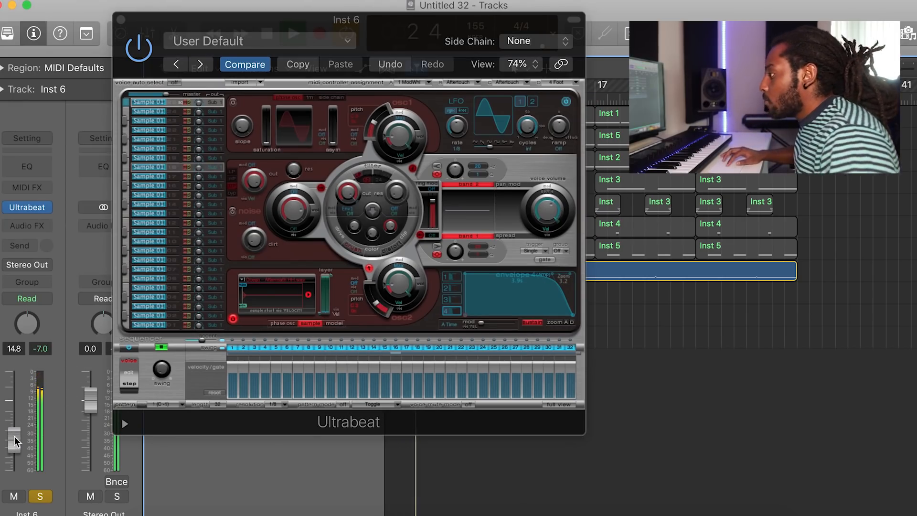
pyautogui.click(27, 167)
pyautogui.click(54, 94)
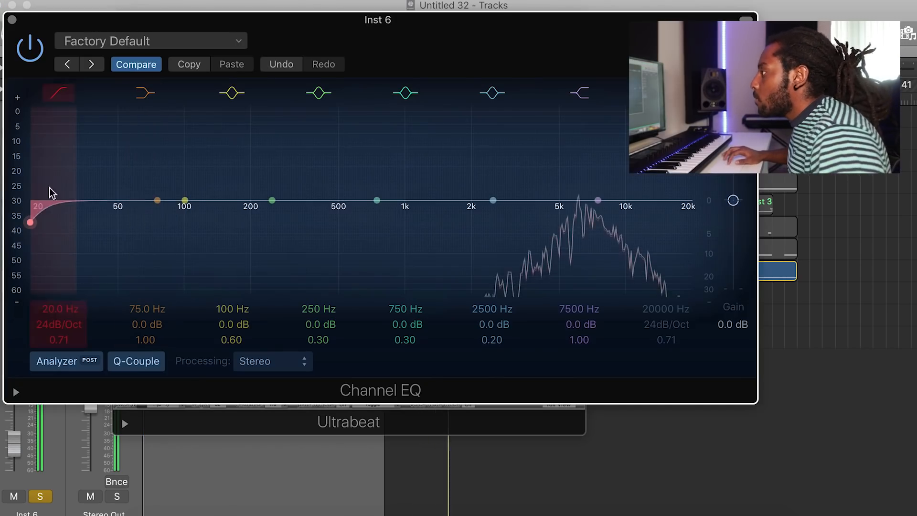
pyautogui.moveTo(109, 217); pyautogui.dragTo(616, 203)
pyautogui.click(13, 20)
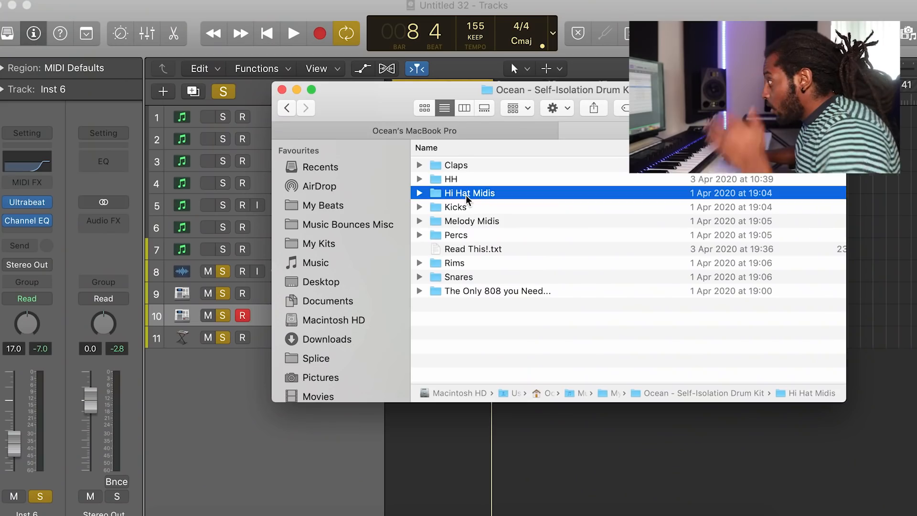
# Drag a hi-hat MIDI file from the Finder onto the empty Inst 6 track, audition it and delete it
pyautogui.doubleClick(466, 194)
pyautogui.moveTo(371, 109); pyautogui.dragTo(722, 113)
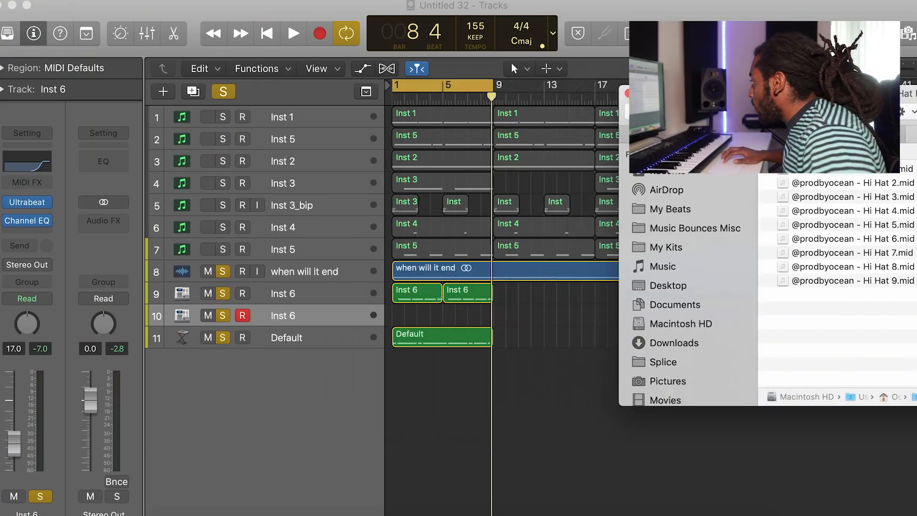
pyautogui.moveTo(828, 199); pyautogui.dragTo(454, 311)
pyautogui.press('space')
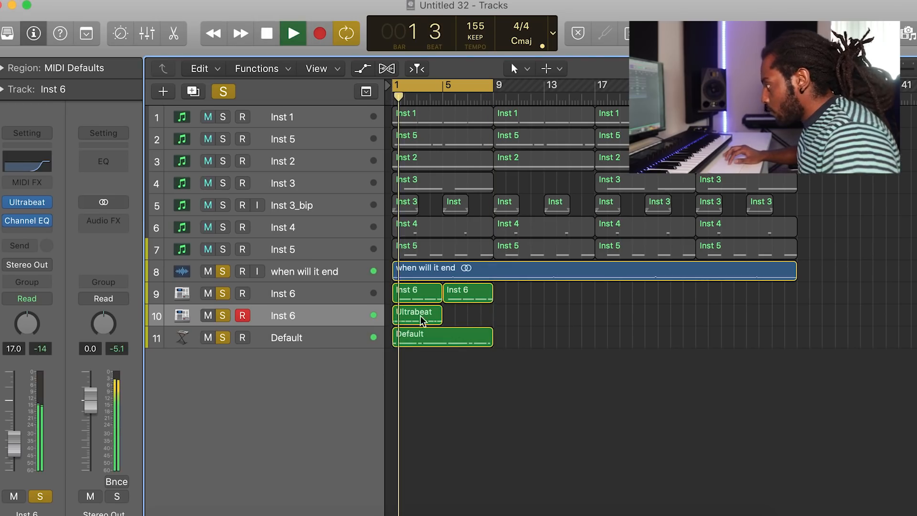
pyautogui.press('Delete')
pyautogui.press('space')
# Drag another prodbyocean hi-hat MIDI file onto the Inst 6 track at bar 1 and audition it
pyautogui.moveTo(855, 224); pyautogui.dragTo(395, 315)
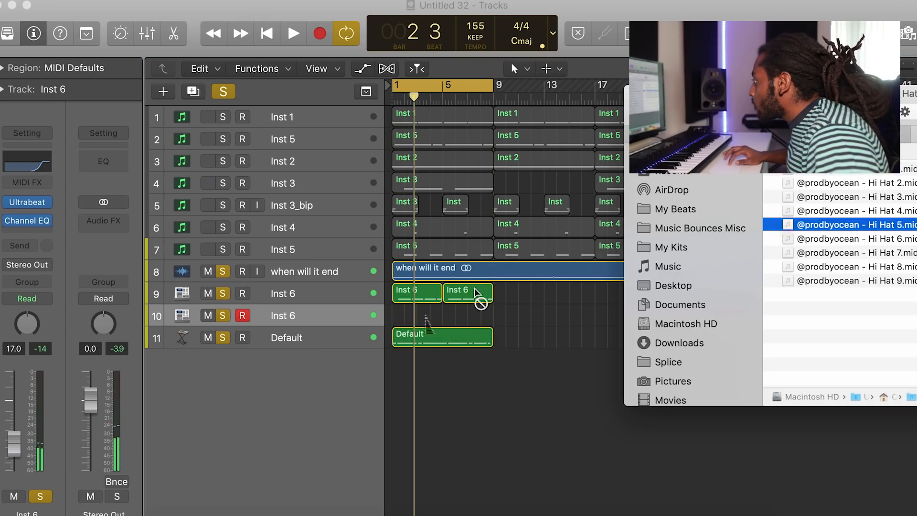
pyautogui.click(526, 310)
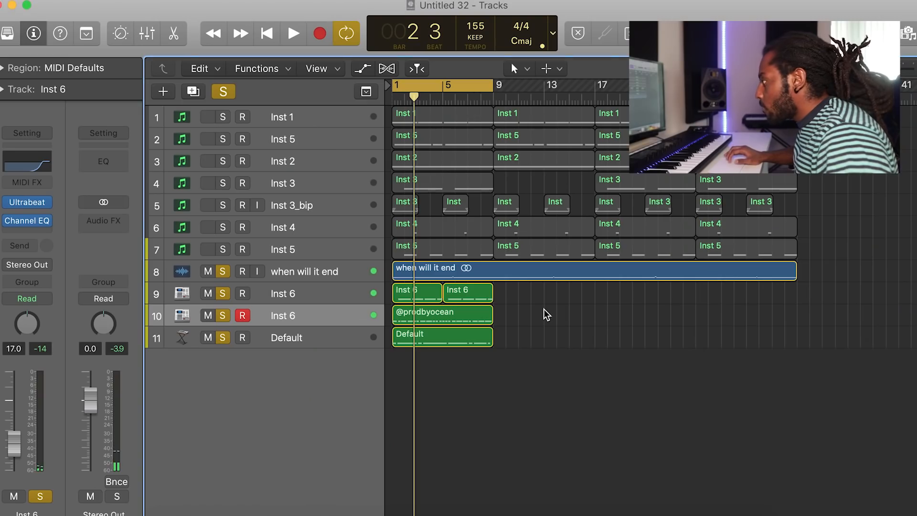
pyautogui.press('space')
# Open the hi-hat region in the Piano Roll, select its lower notes, audition and undo the edit
pyautogui.click(457, 316)
pyautogui.doubleClick(457, 316)
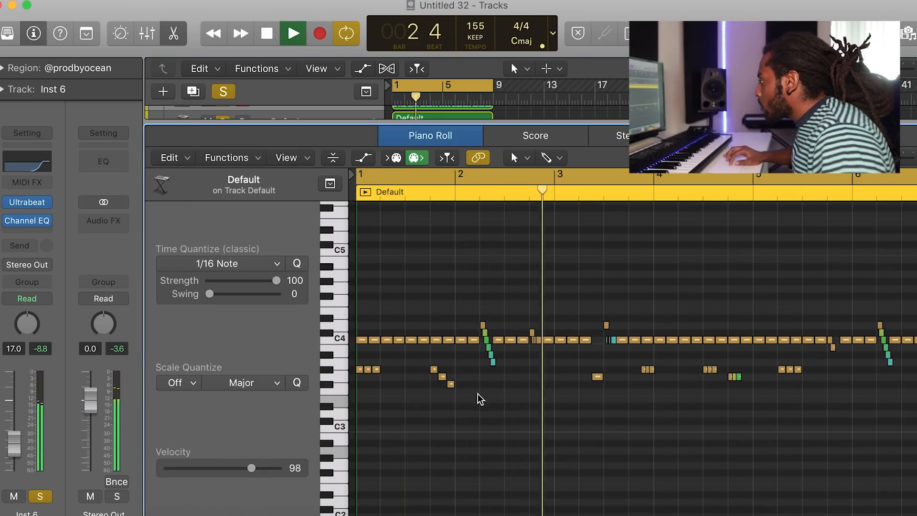
pyautogui.moveTo(463, 399); pyautogui.dragTo(357, 366)
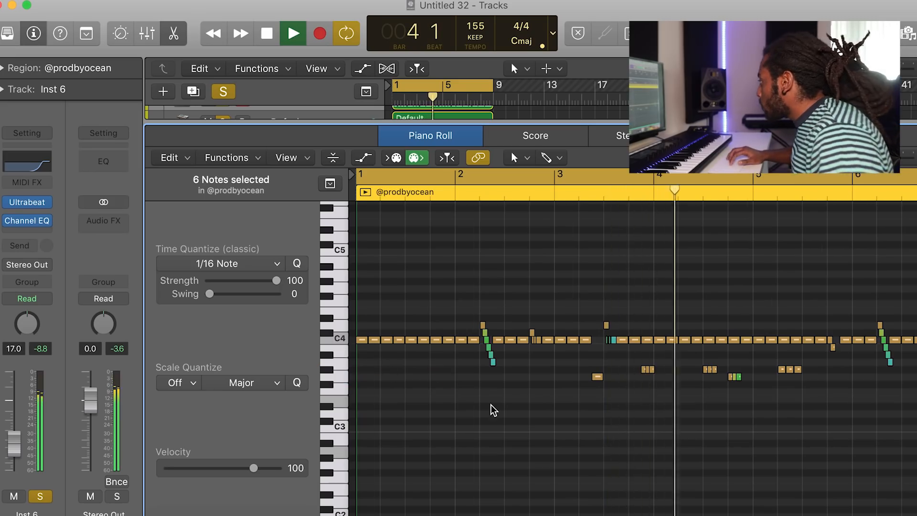
pyautogui.press('space')
pyautogui.press('space')
pyautogui.press('super+z')
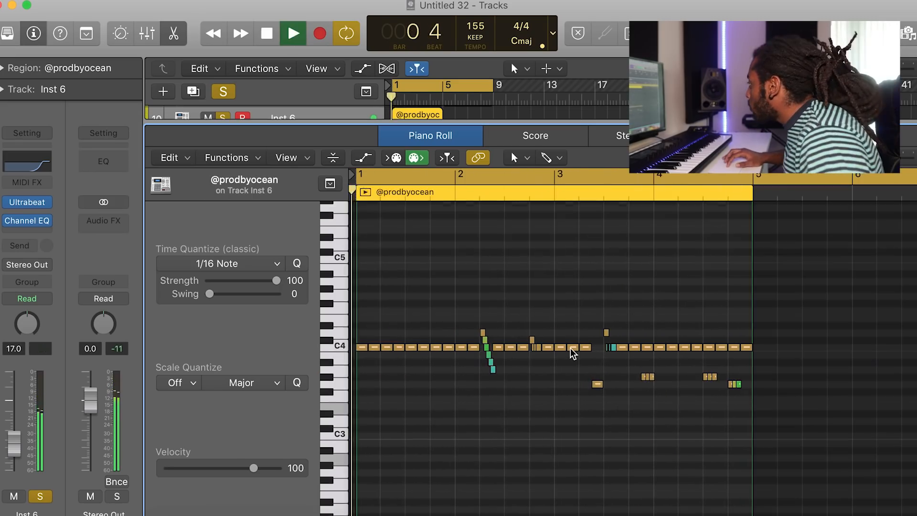
# Move the lone low note near bar 3 up onto the C4 hi-hat row
pyautogui.moveTo(577, 369); pyautogui.dragTo(654, 389)
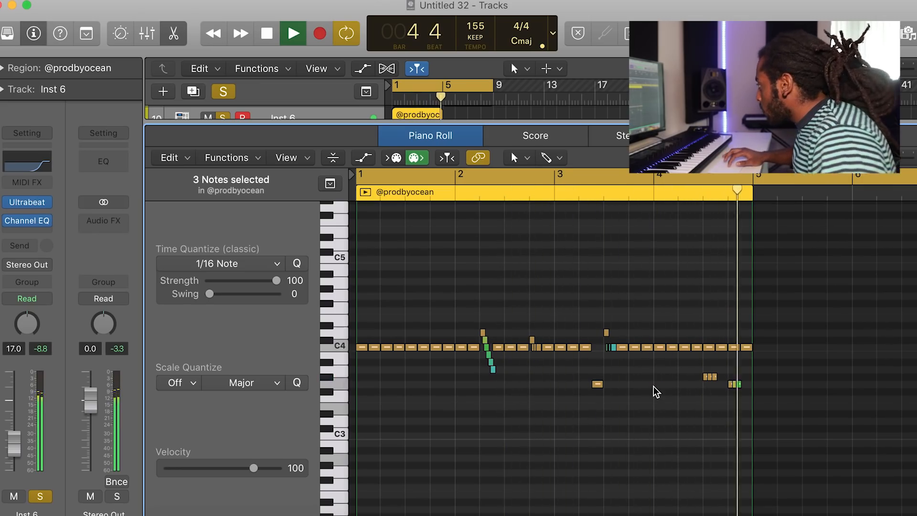
pyautogui.moveTo(597, 383); pyautogui.dragTo(599, 347)
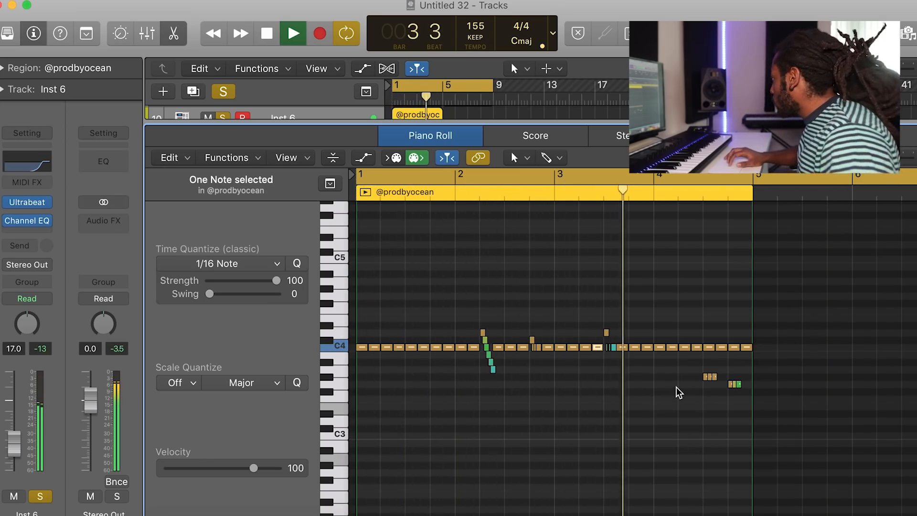
pyautogui.click(687, 401)
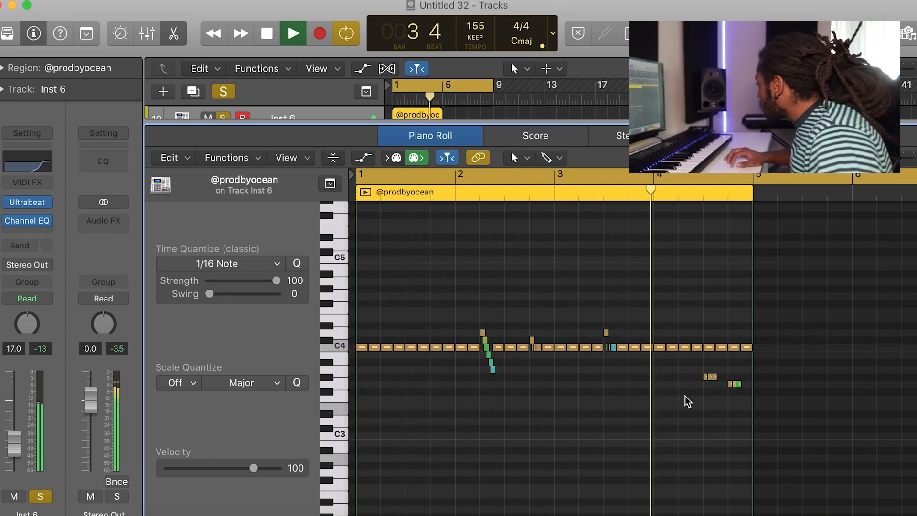
# Delete one hi-hat note near the end of bar 4 and repeat the edited hi-hat region once
pyautogui.click(709, 348)
pyautogui.press('BackSpace')
pyautogui.press('Return')
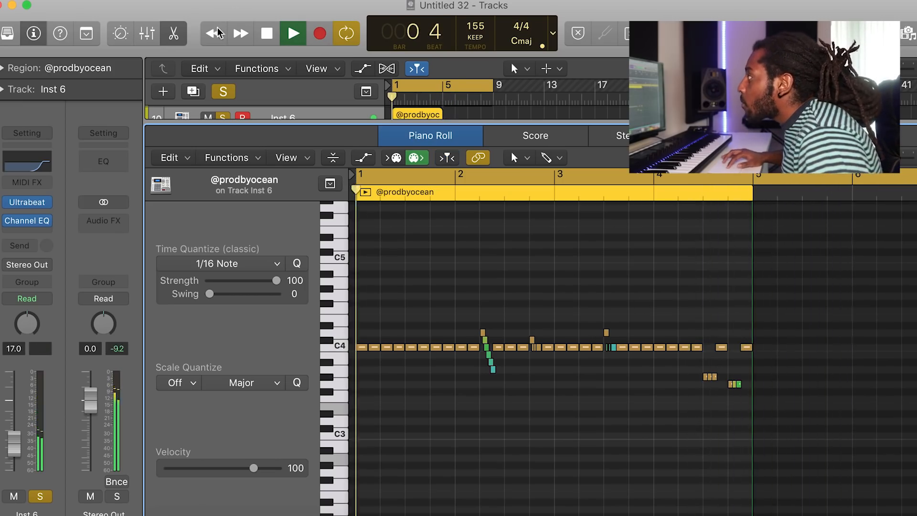
pyautogui.click(173, 33)
pyautogui.press('super+r')
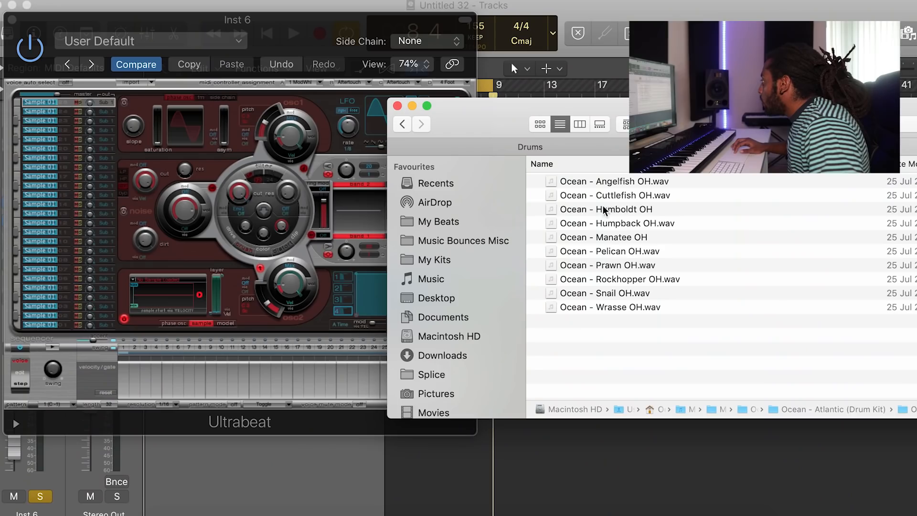
# Audition open-hat samples and load Ocean - Humpback OH.wav into an Ultrabeat voice
pyautogui.click(604, 209)
pyautogui.press('space')
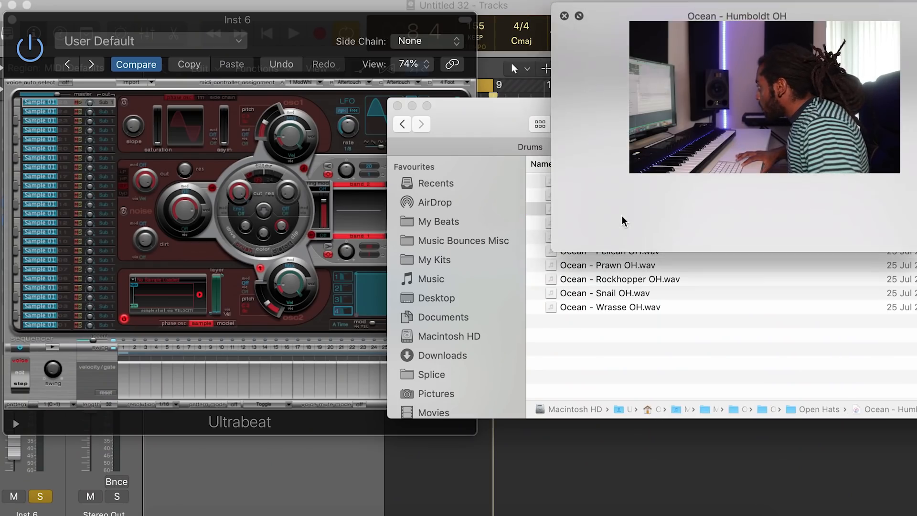
pyautogui.press('Down')
pyautogui.press('space')
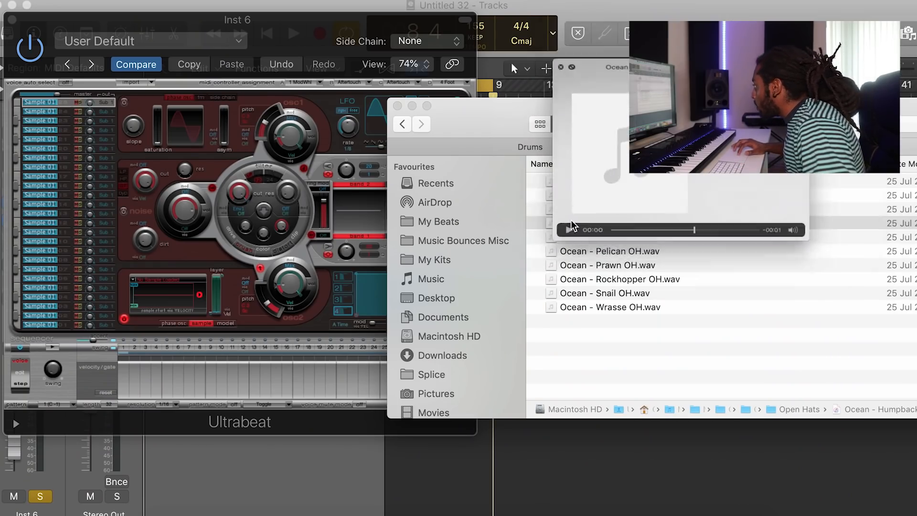
pyautogui.moveTo(468, 224); pyautogui.dragTo(127, 294)
pyautogui.click(74, 350)
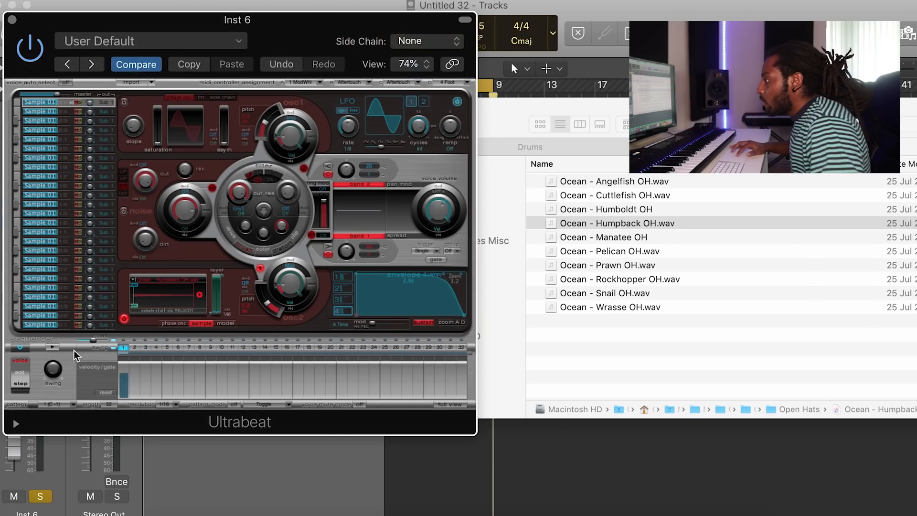
pyautogui.click(50, 345)
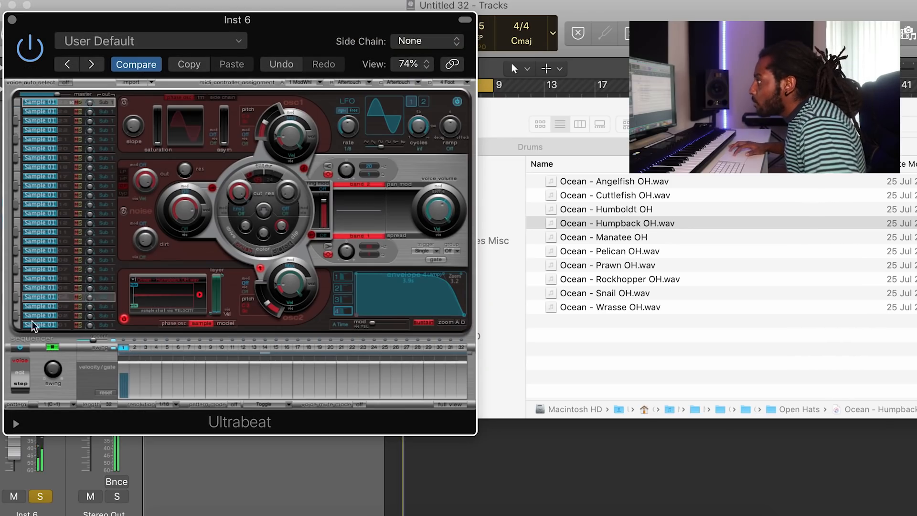
pyautogui.moveTo(45, 18); pyautogui.dragTo(178, 19)
pyautogui.click(24, 449)
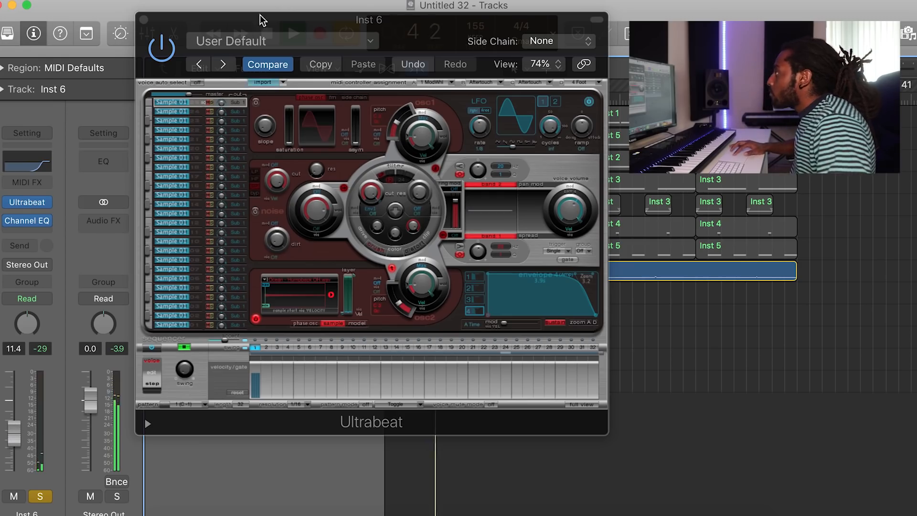
pyautogui.moveTo(271, 13); pyautogui.dragTo(580, 9)
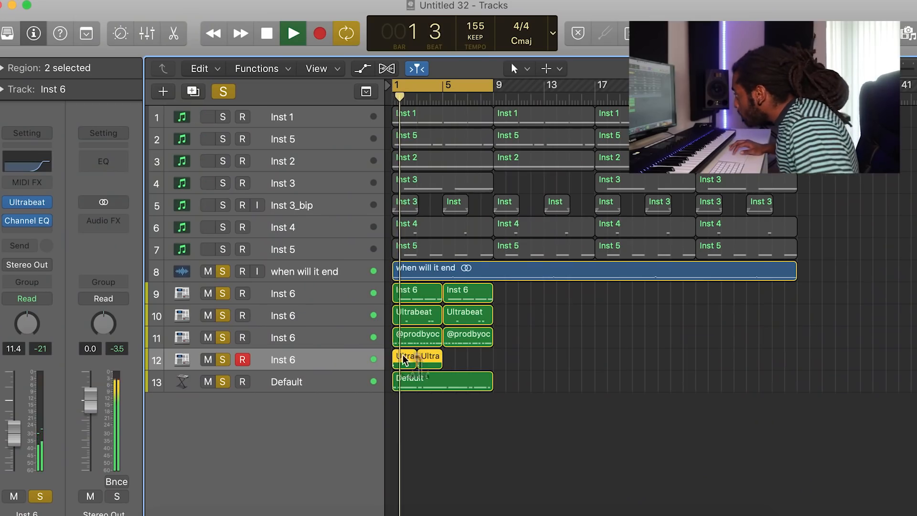
# Move the second Ultrabeat region on track 12 so it starts at bar 5
pyautogui.click(450, 337)
pyautogui.moveTo(428, 358); pyautogui.dragTo(454, 357)
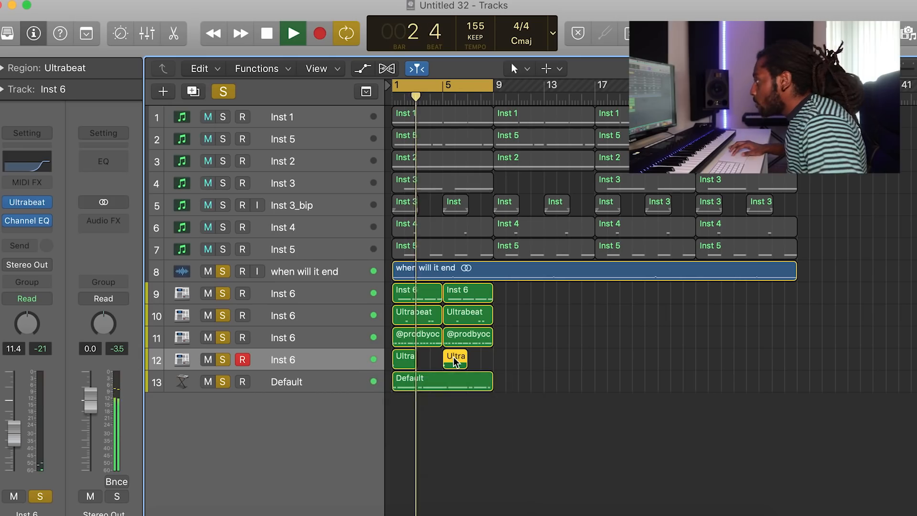